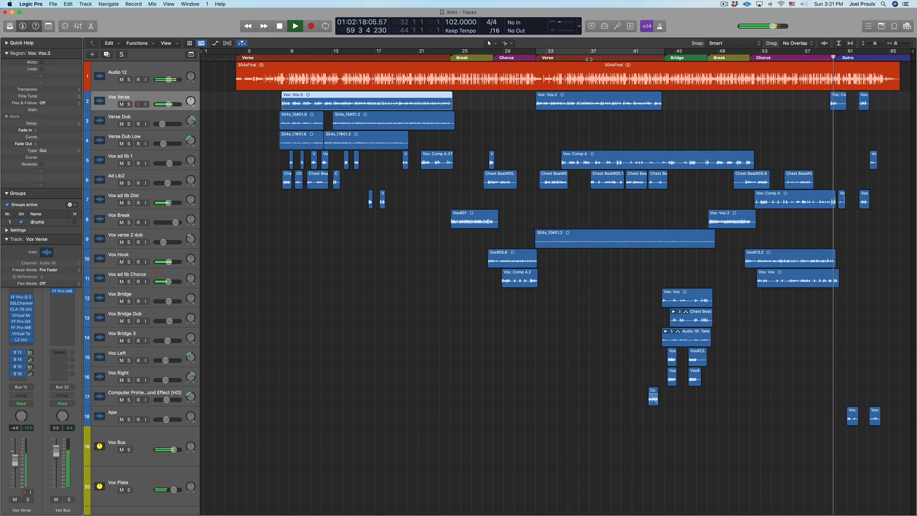
- Stop playback, select the 304sFinal beat region on the Audio 12 track, and greatly enlarge that track's height
key("space")
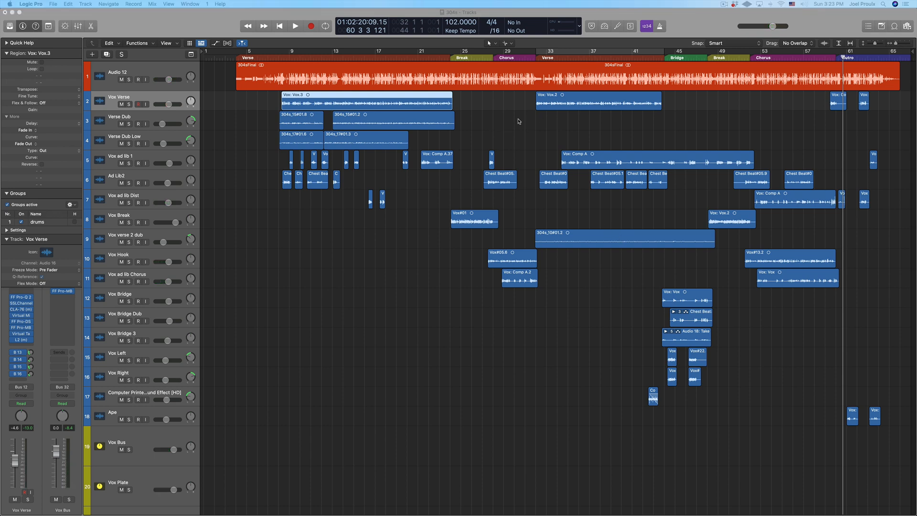
left_click(166, 68)
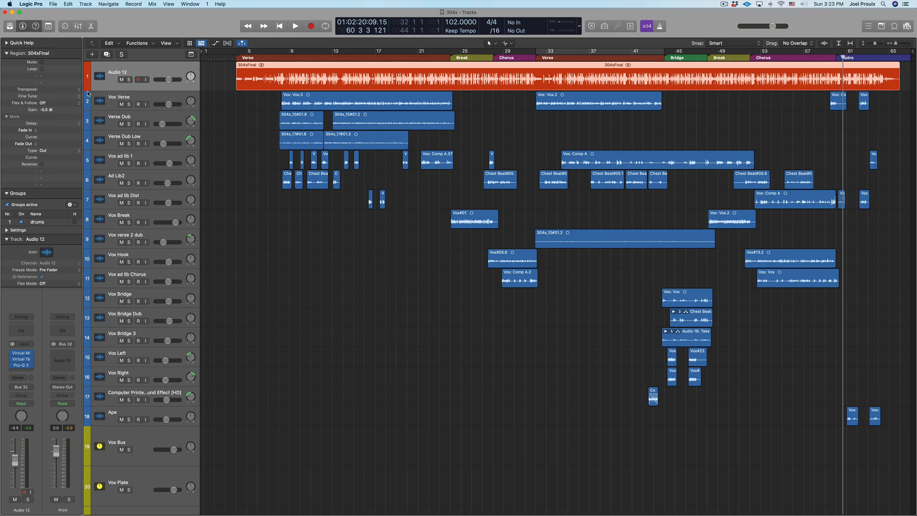
left_click_drag(88, 94, 88, 106)
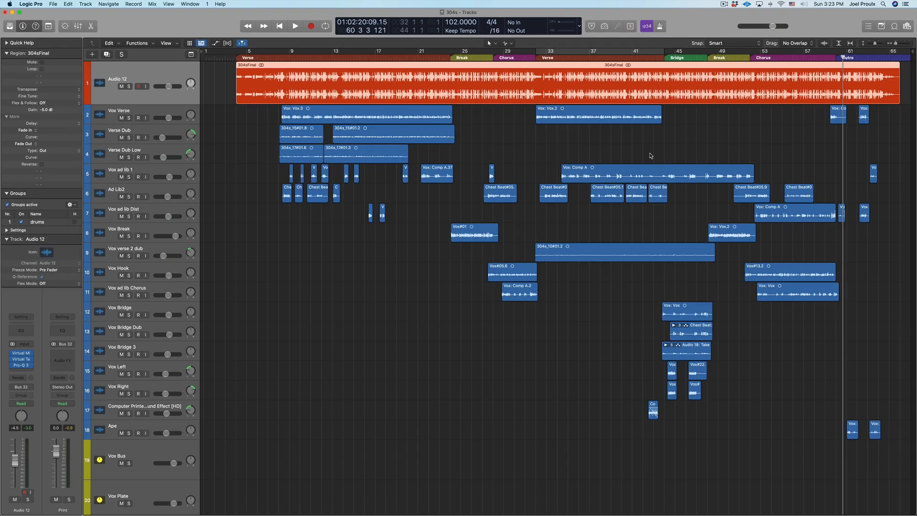
scroll(651, 156, "down", 10)
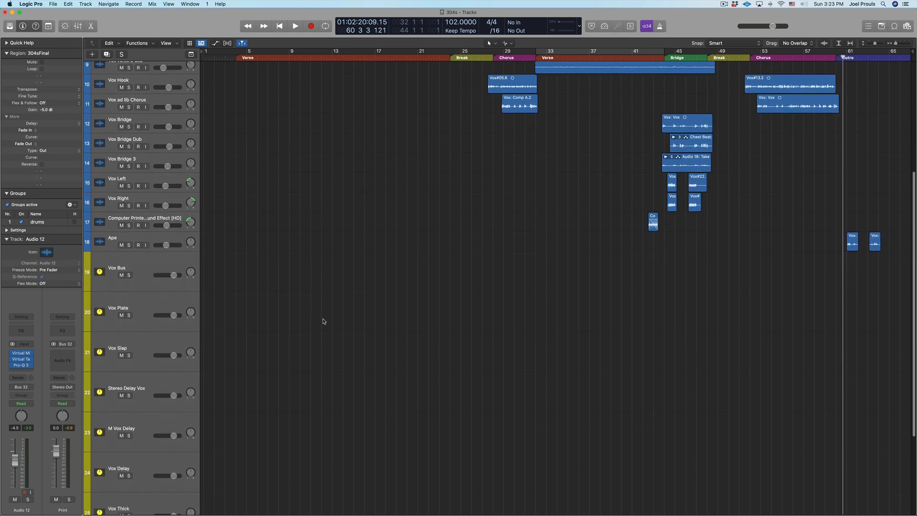
scroll(282, 327, "down", 2)
scroll(265, 360, "up", 13)
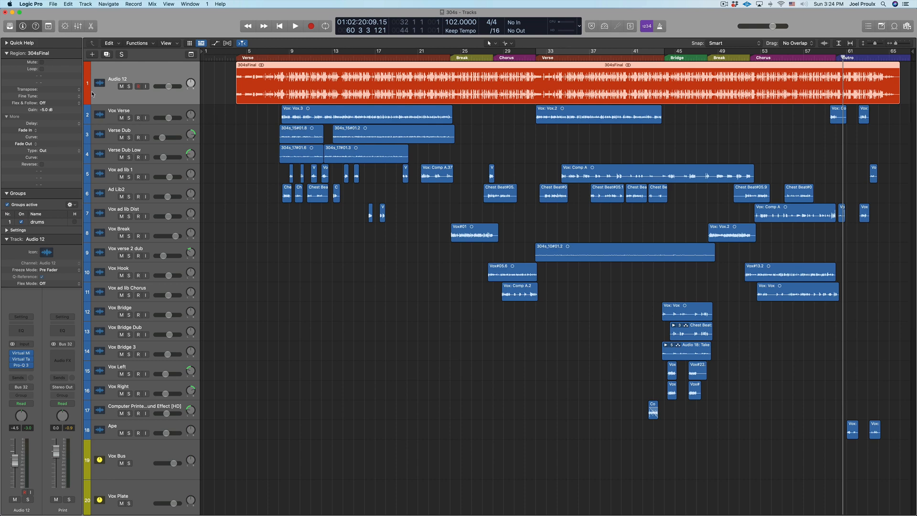
left_click_drag(90, 109, 89, 187)
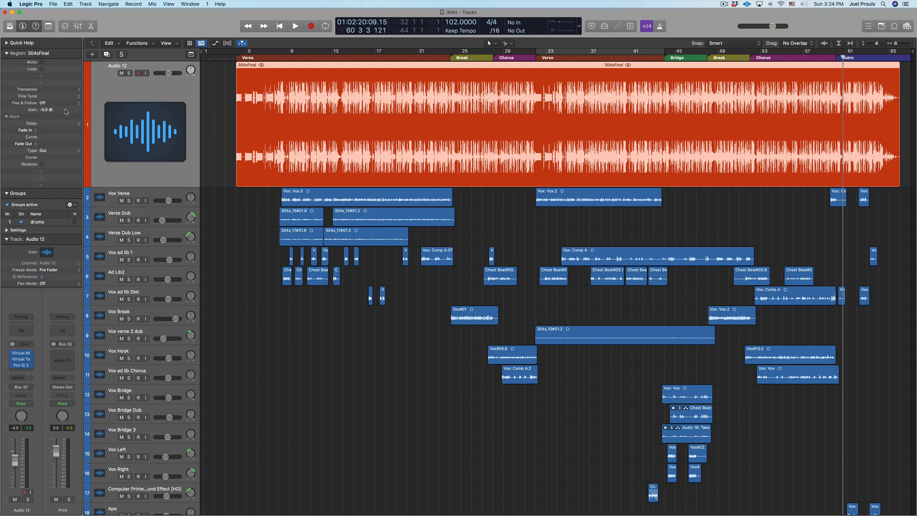
- Reset the 304sFinal region's gain to its default and examine the beat's waveform along the song
double_click(63, 110)
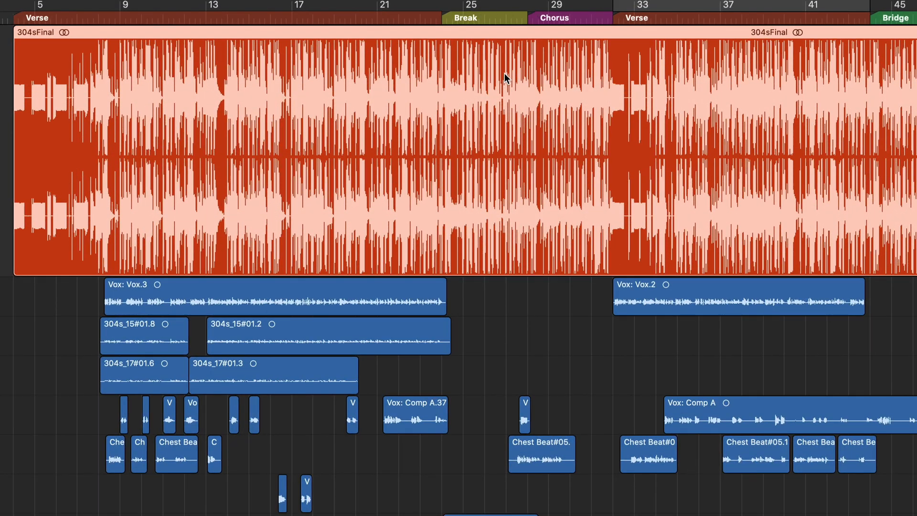
scroll(510, 89, "up", 3)
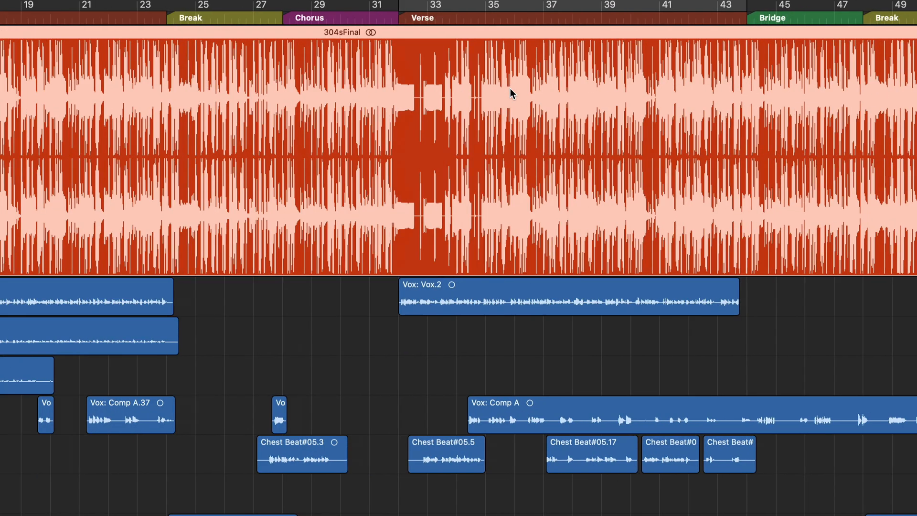
scroll(449, 89, "left", 3)
scroll(449, 94, "left", 4)
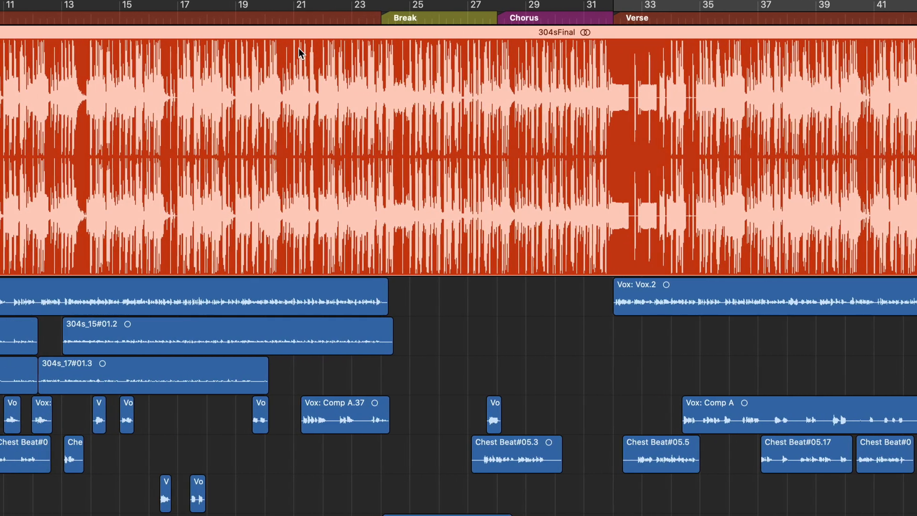
scroll(313, 77, "left", 4)
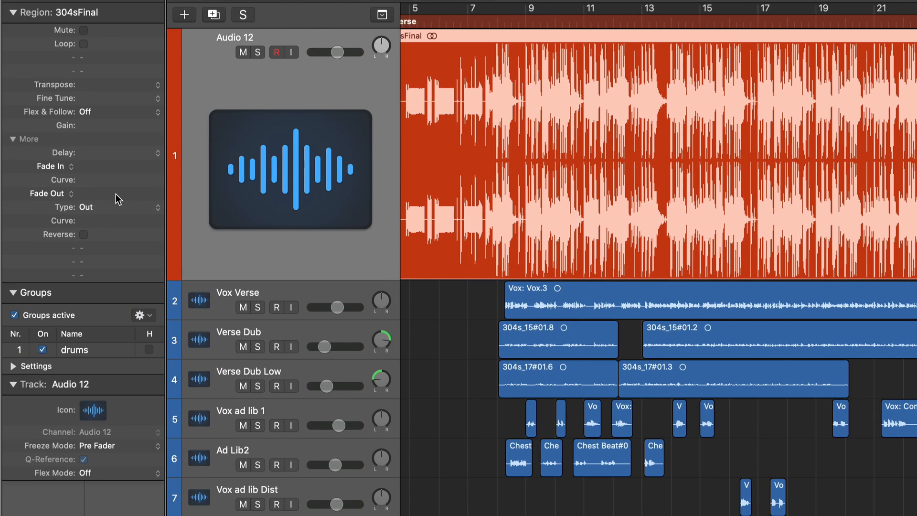
- Set the 304sFinal region's gain to -5 dB
double_click(94, 126)
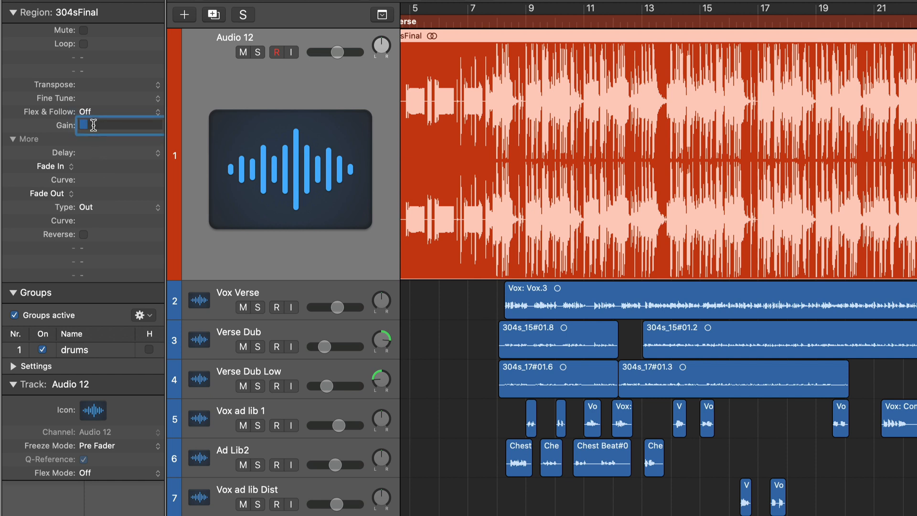
type("-5")
key("Return")
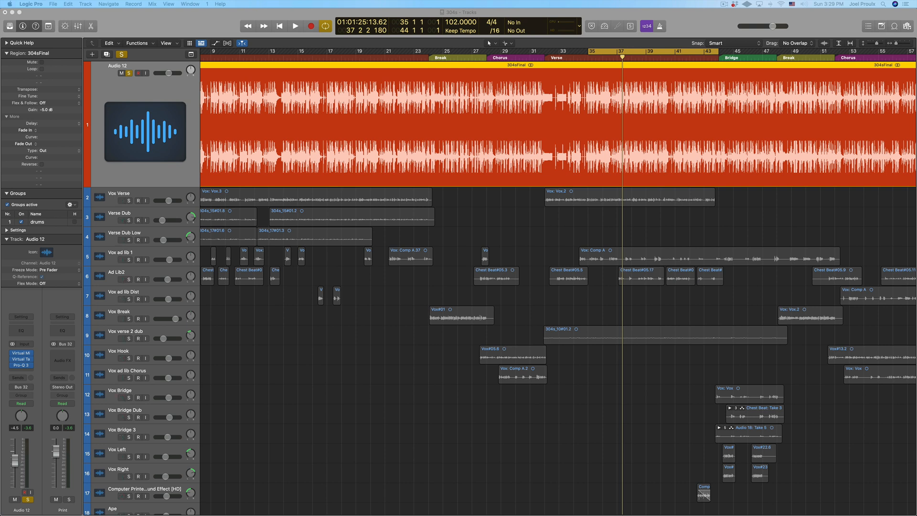
- Play the soloed beat from bar 35 with all three Audio 12 plug-ins bypassed, and re-enable them to compare
left_click(587, 59)
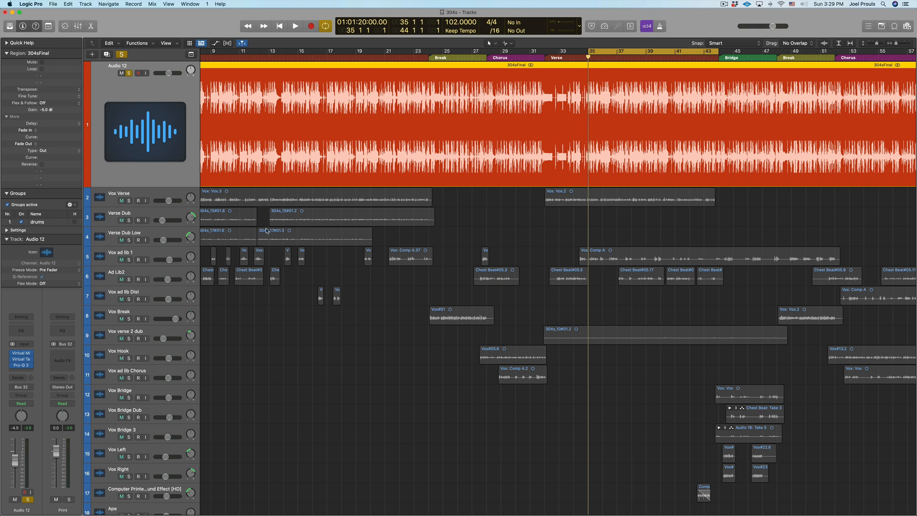
mouse_move(14, 356)
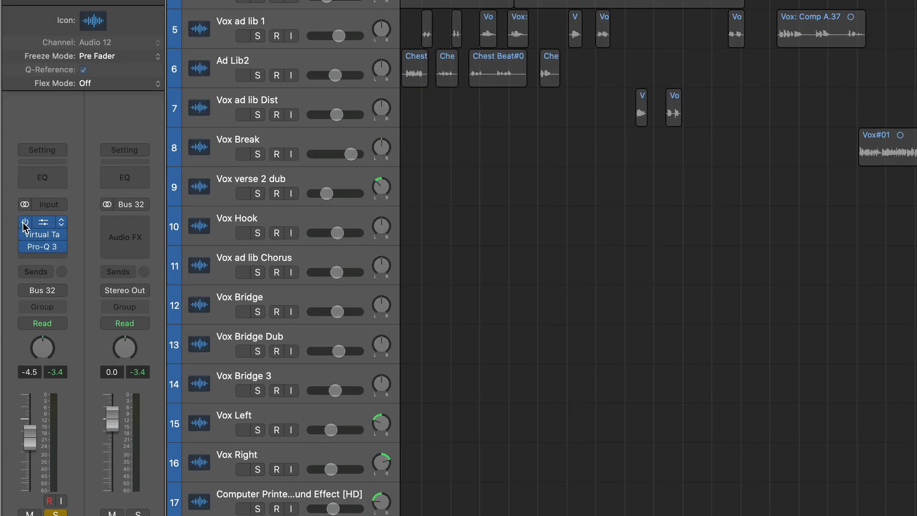
left_click_drag(13, 354, 12, 369)
key("space")
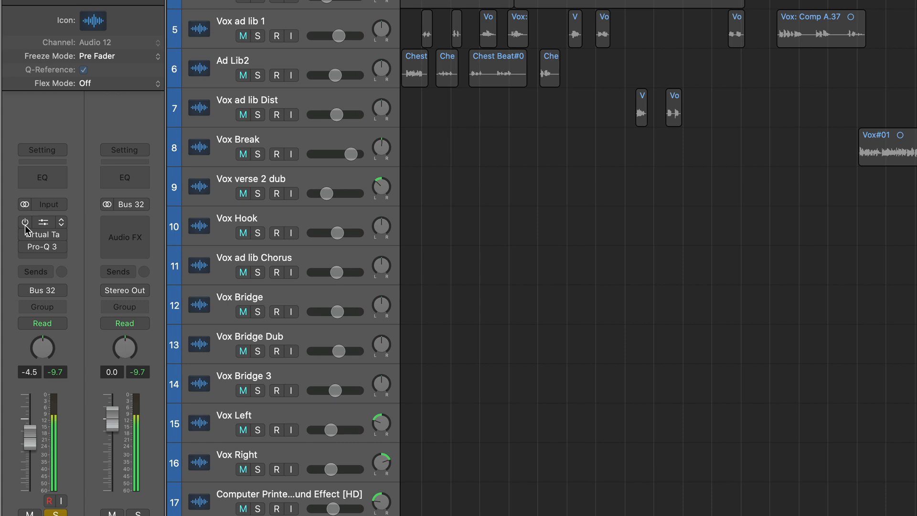
left_click_drag(26, 224, 27, 248)
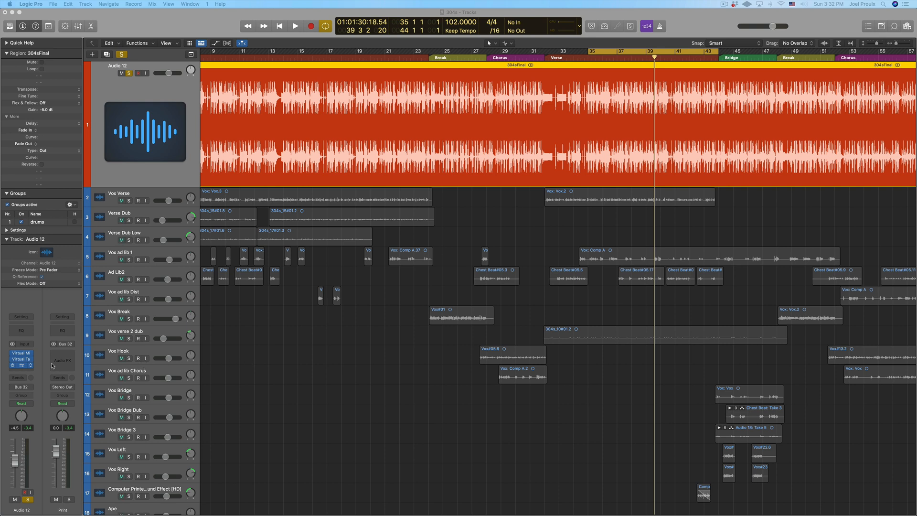
- Review the Virtual Mix Rack on Audio 12, try the Revival module's Shimmer amount, and close the plug-in
left_click(23, 356)
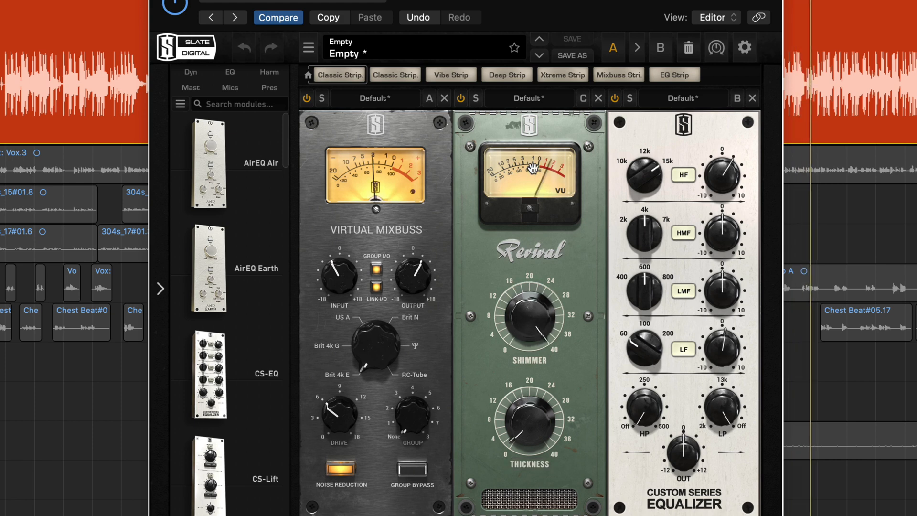
left_click_drag(529, 318, 529, 335)
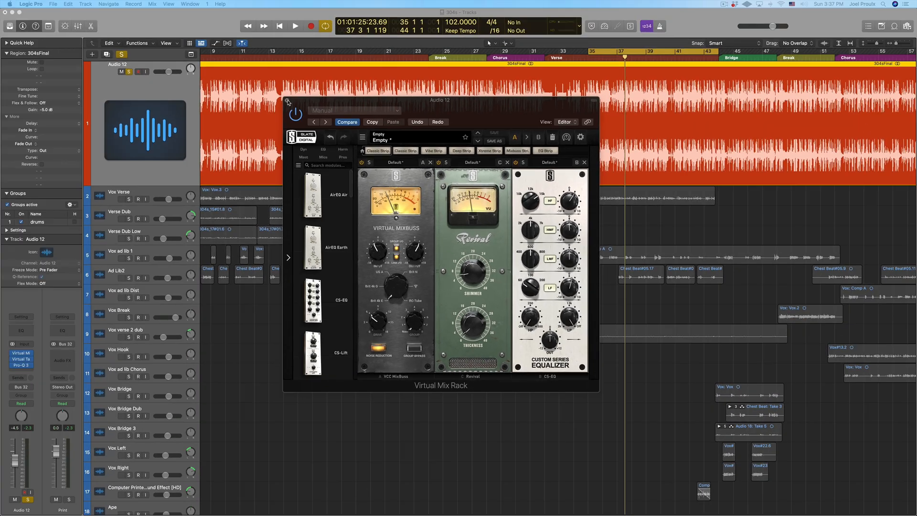
left_click(287, 101)
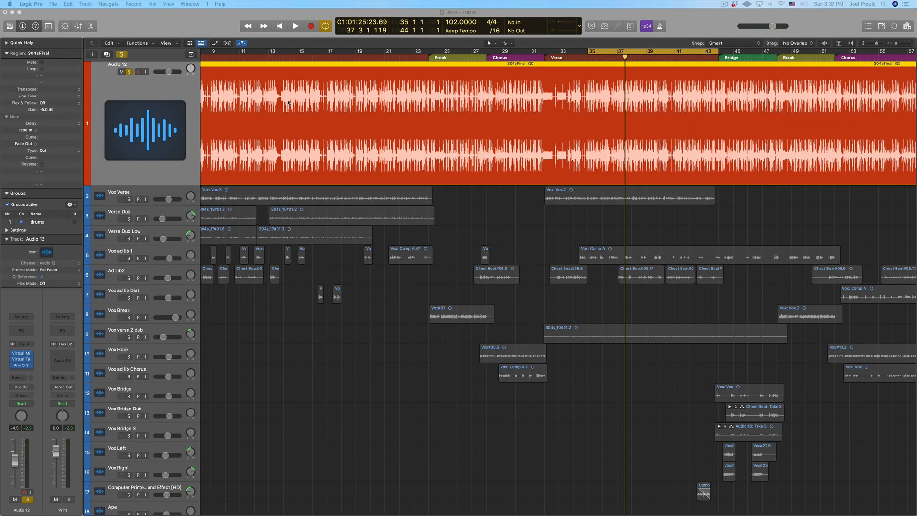
- Compare the beat from bar 35 with Virtual Tape Machines bypassed and processing, leave it processing, and close the plug-in
left_click(22, 359)
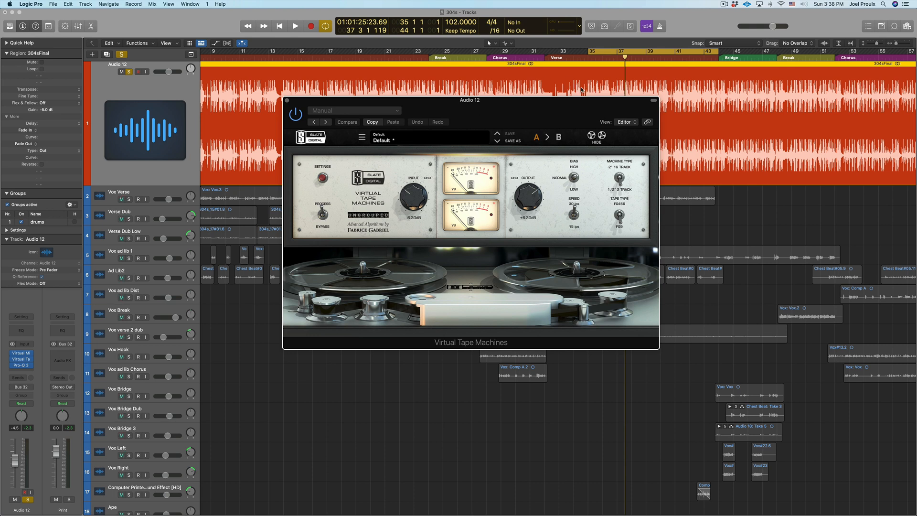
left_click_drag(595, 58, 589, 62)
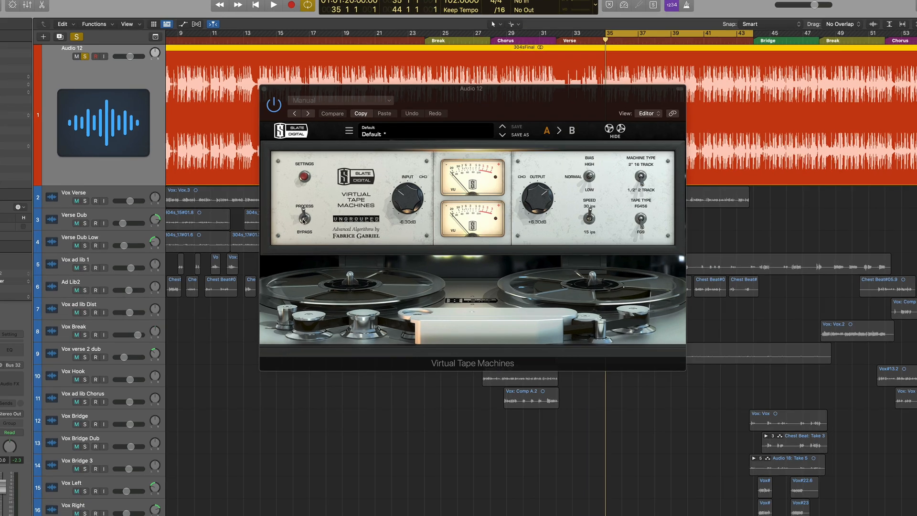
left_click(325, 215)
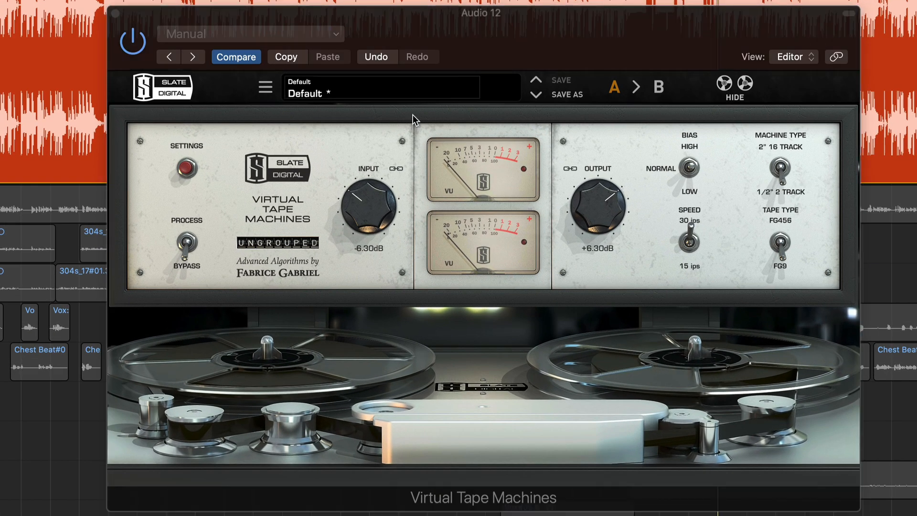
left_click(189, 244)
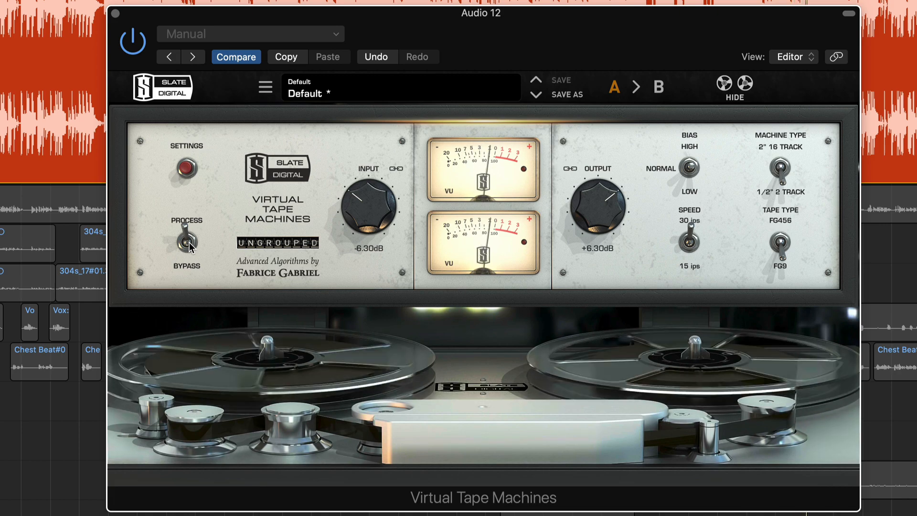
left_click(188, 244)
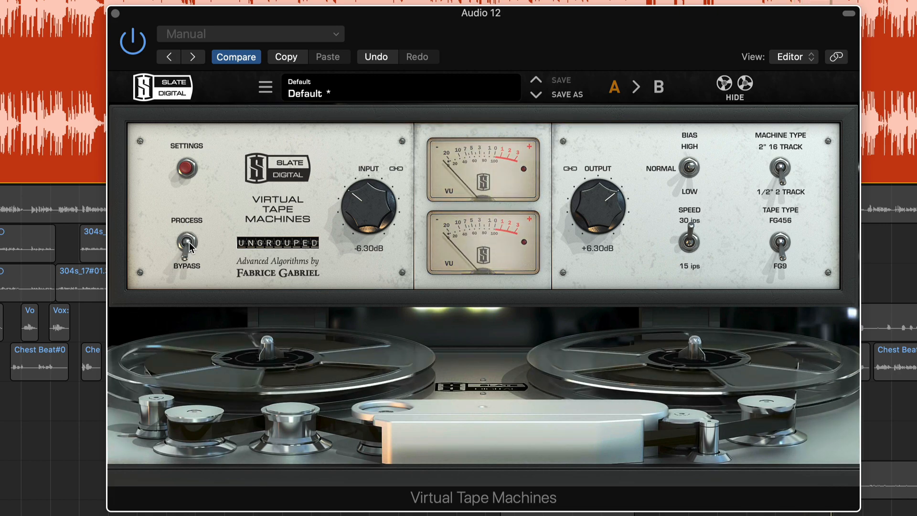
left_click(188, 243)
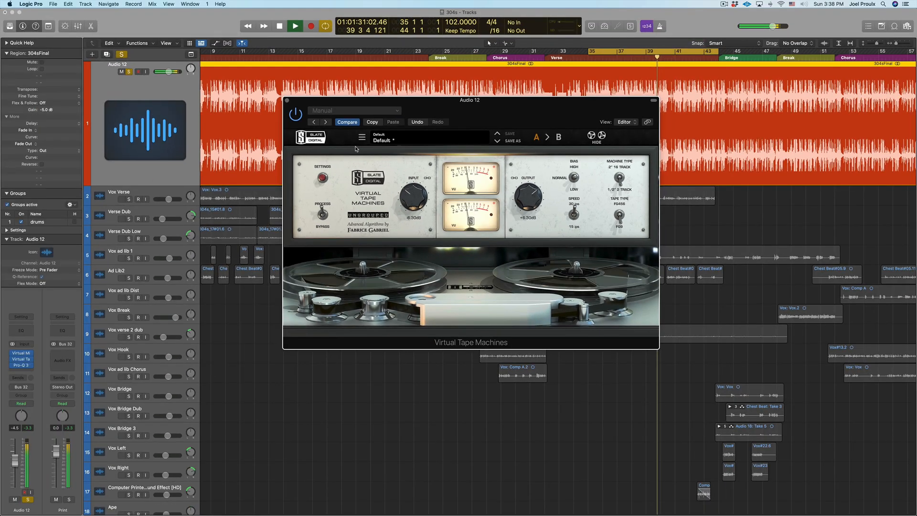
key("space")
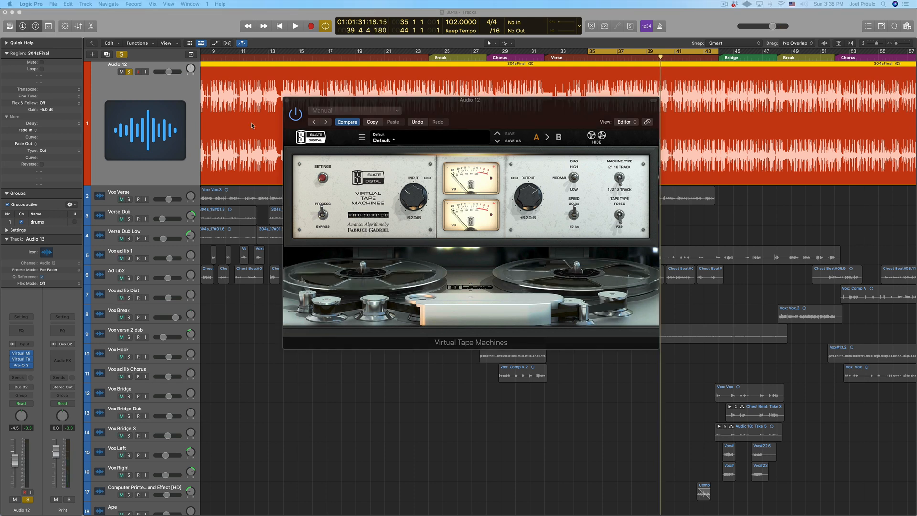
left_click(287, 101)
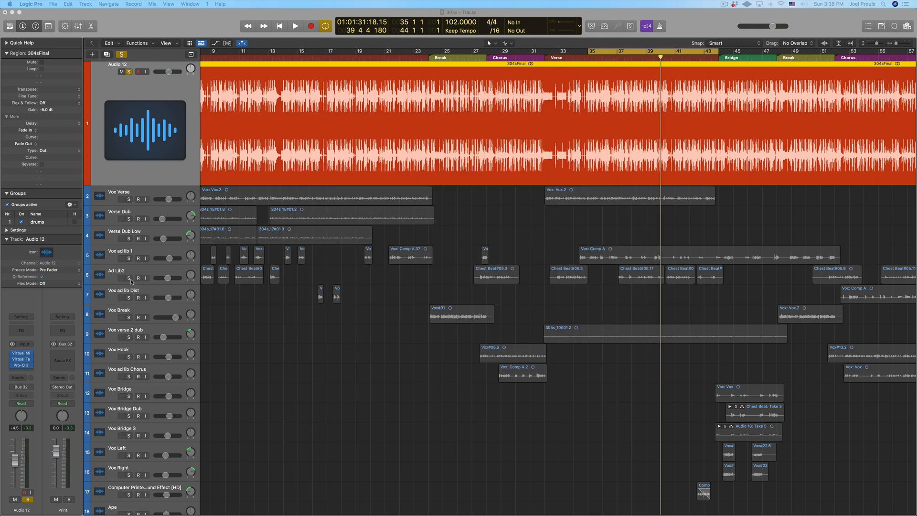
- Audition the Audio 12 Pro-Q 3 band at 150 Hz with a strong boost during playback, undo the boost, and close the equalizer
left_click(22, 365)
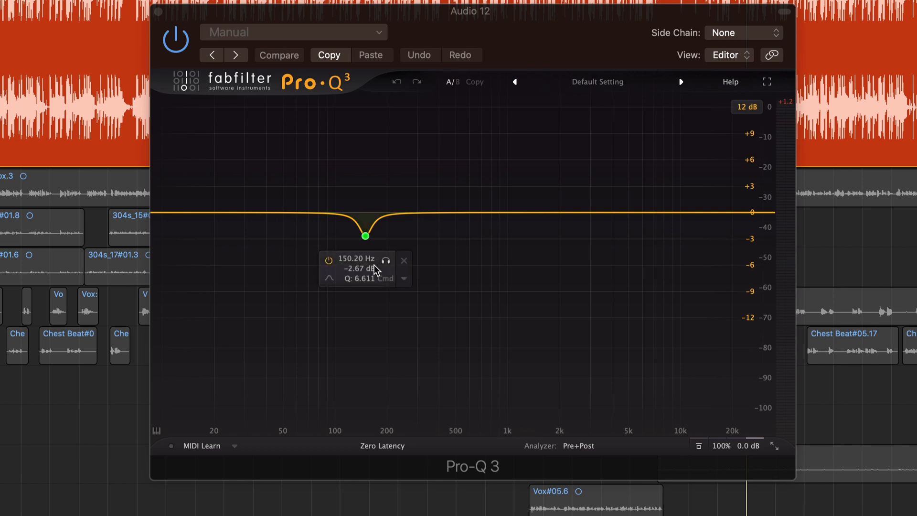
key("space")
left_click(366, 236)
left_click_drag(362, 344, 362, 279)
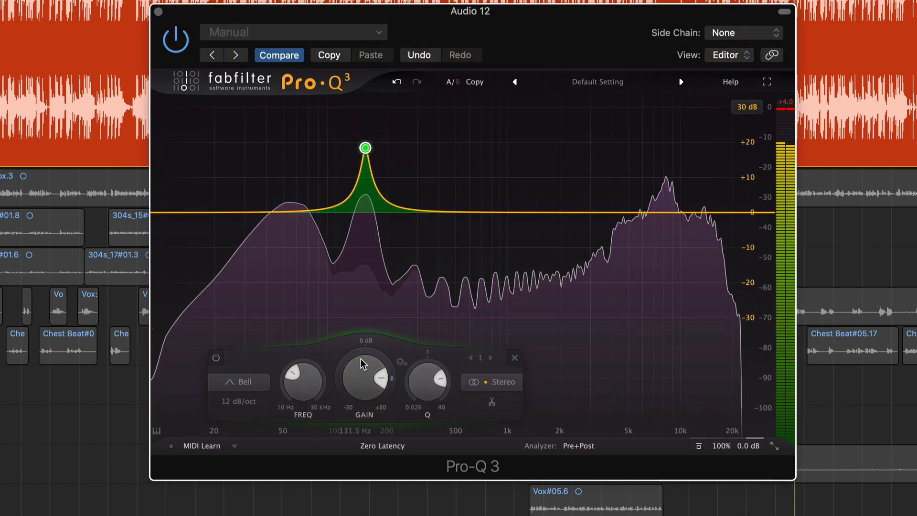
left_click(419, 59)
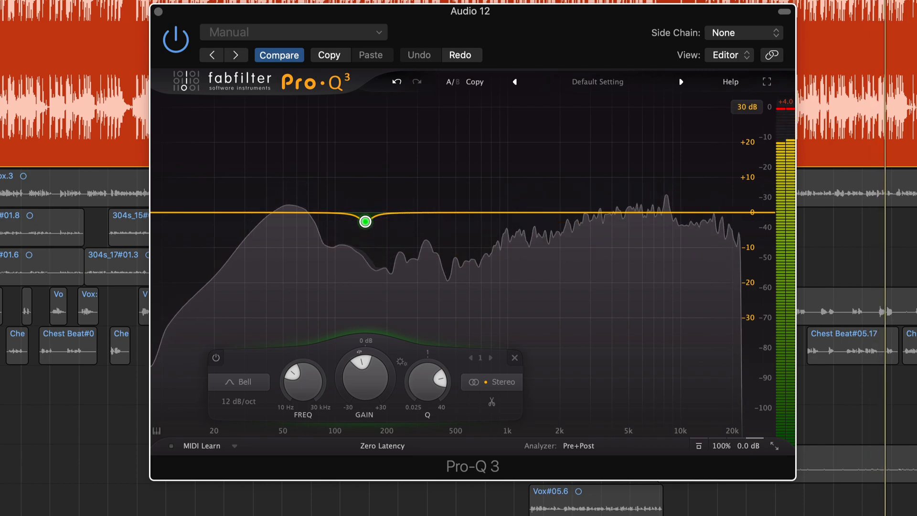
key("space")
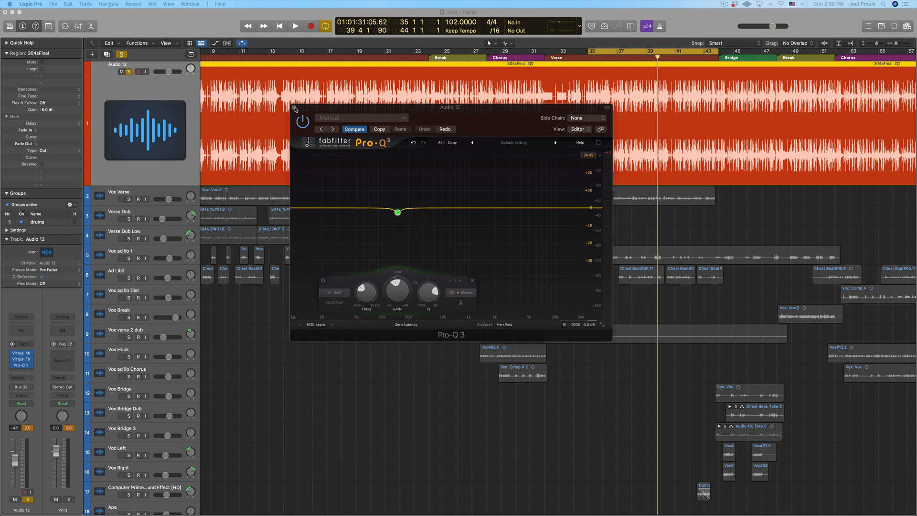
left_click(295, 107)
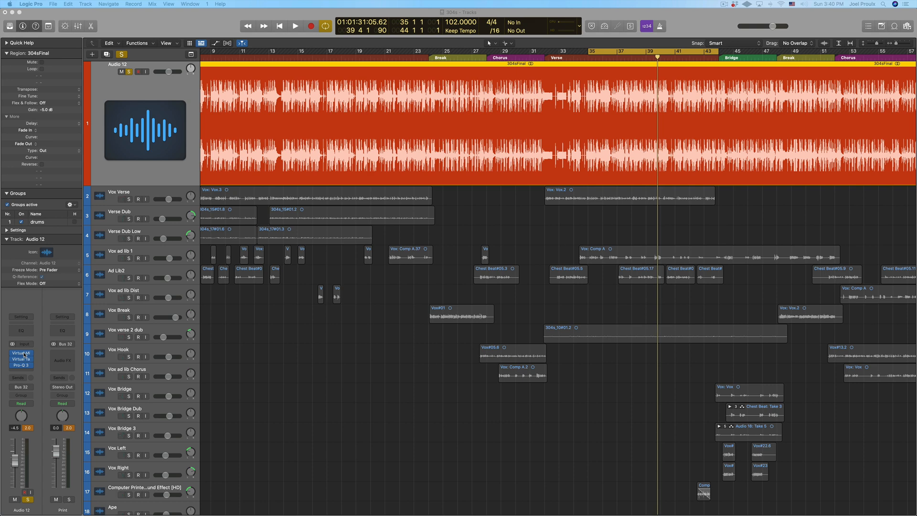
- Unsolo the Audio 12 track, show the mixer, and select the master fader preset channel
key("s")
key("x")
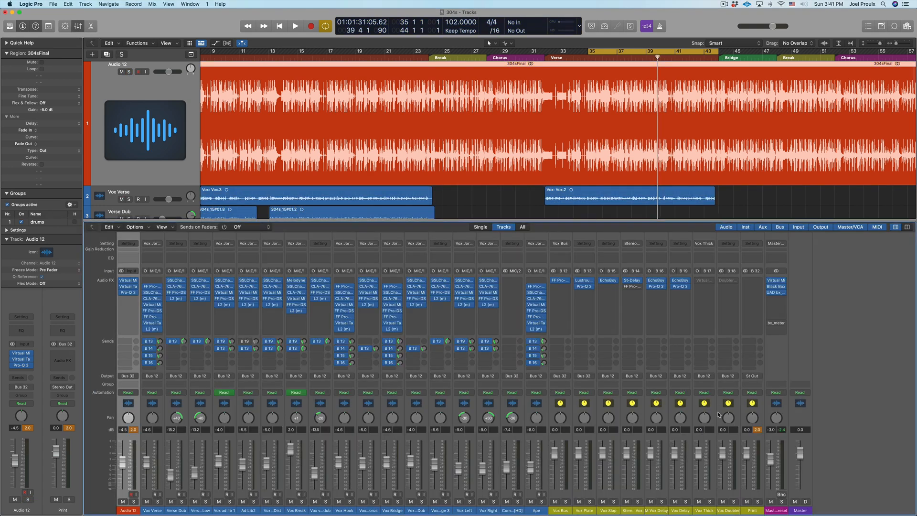
left_click(777, 510)
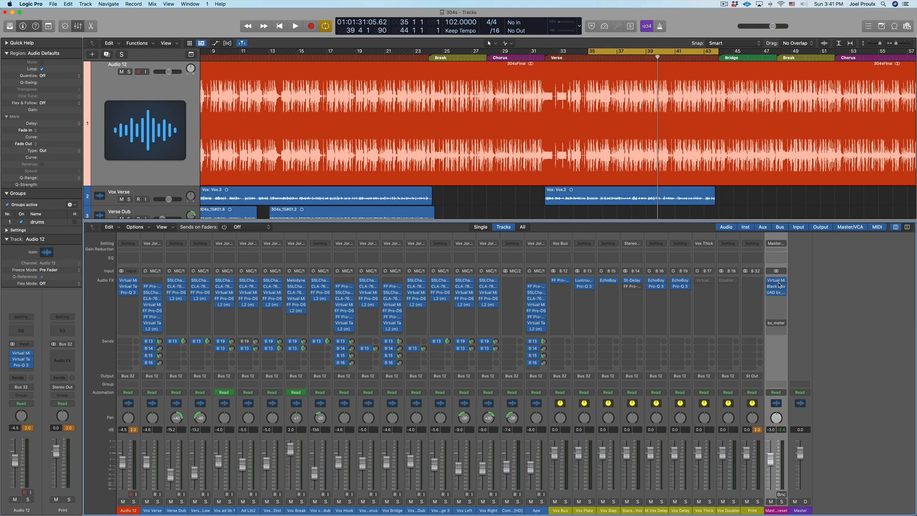
- Review the master channel's Virtual Mix Rack, Black Box HG-2 and brainworx bx1 equalizer, including its stereo width setting
mouse_move(772, 293)
left_click(777, 282)
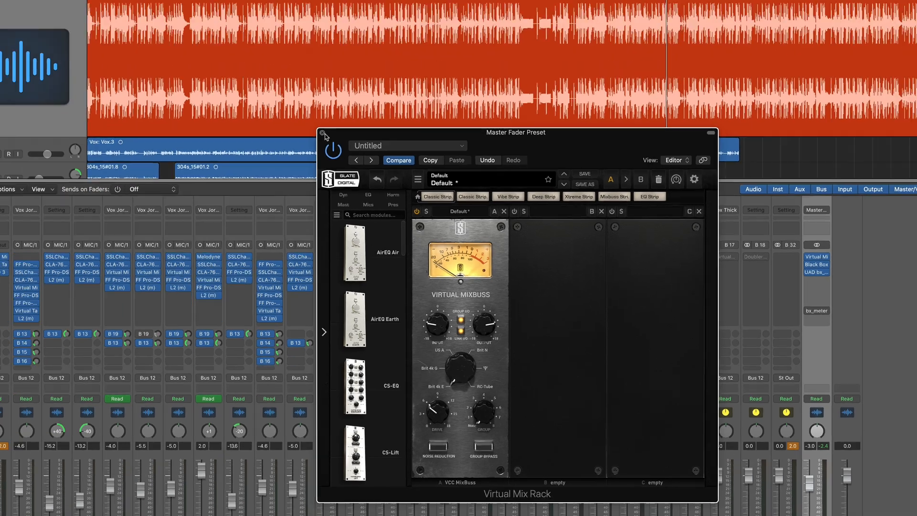
left_click(323, 135)
left_click(774, 287)
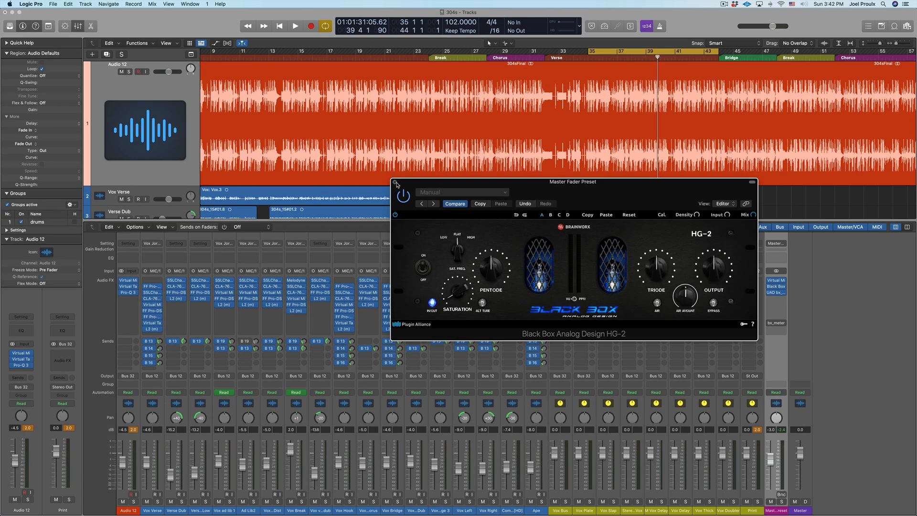
left_click(86, 98)
left_click(775, 292)
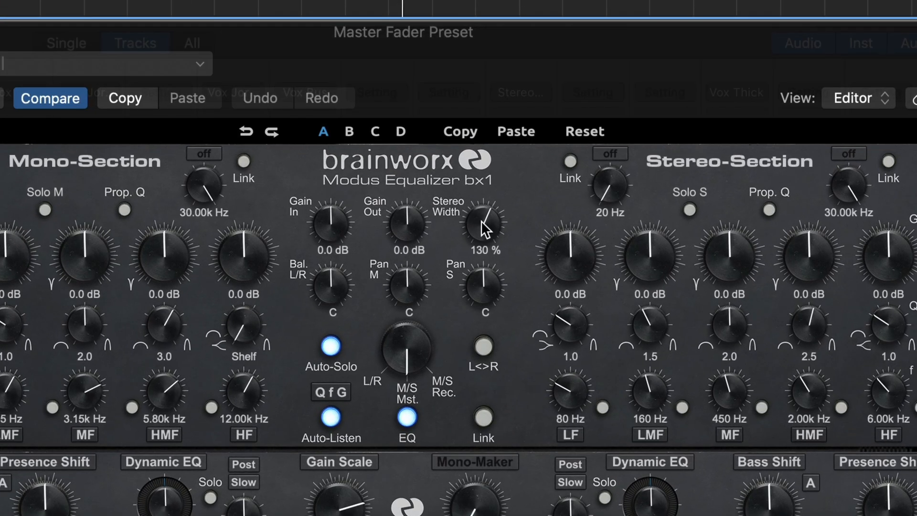
mouse_move(480, 224)
left_mouse_down()
mouse_move(482, 112)
mouse_move(471, 325)
mouse_move(483, 195)
mouse_move(478, 222)
left_mouse_up()
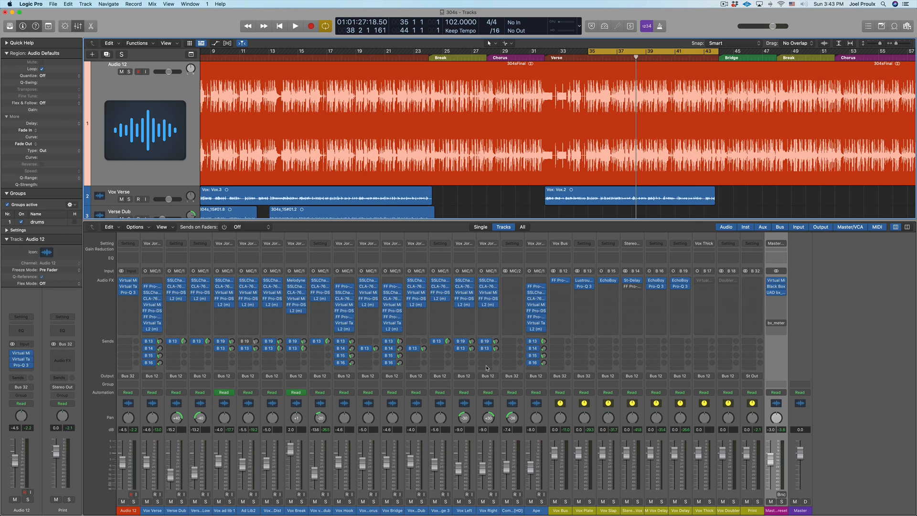
- Open the CLA-76 compressor on the Vox Verse channel to check its settings, and close it
left_click(154, 299)
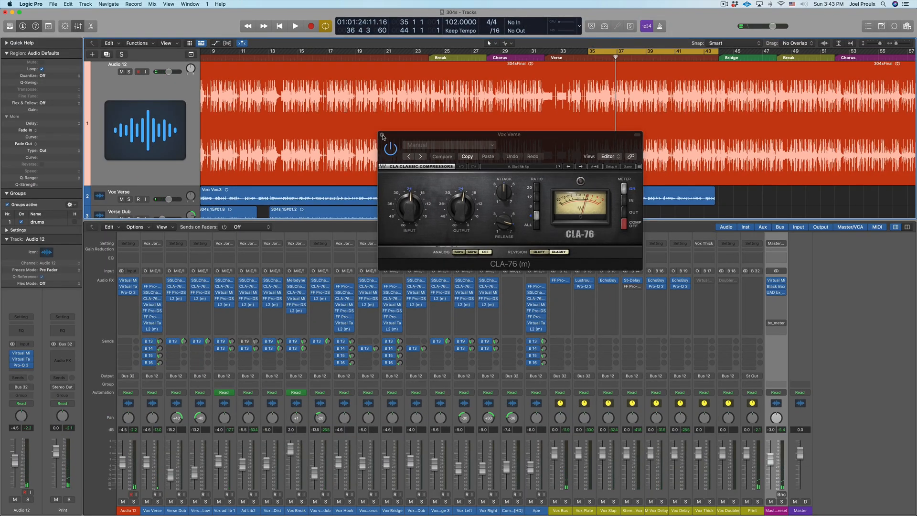
left_click(381, 135)
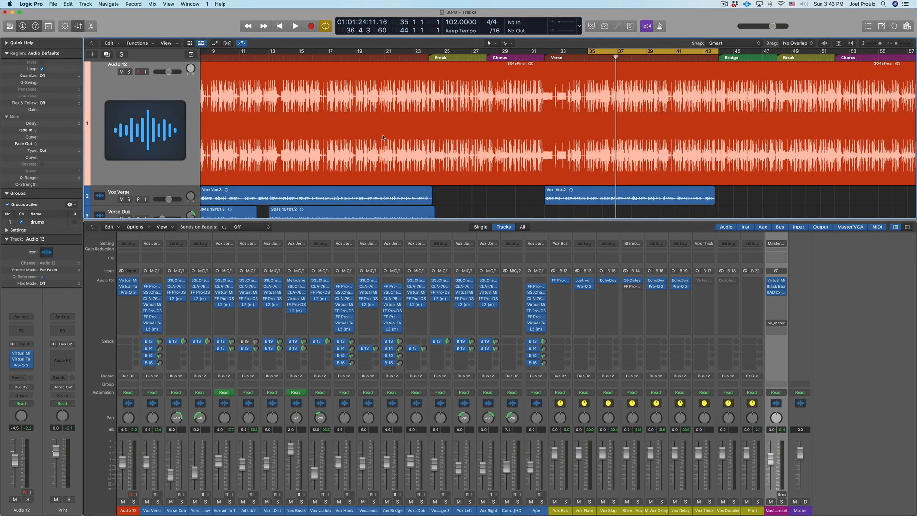